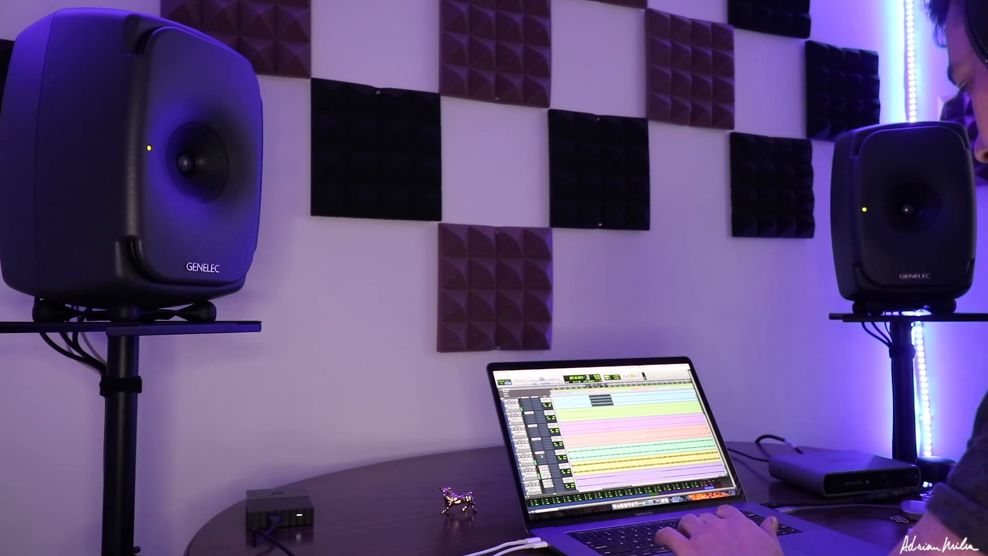
pyautogui.click(539, 454)
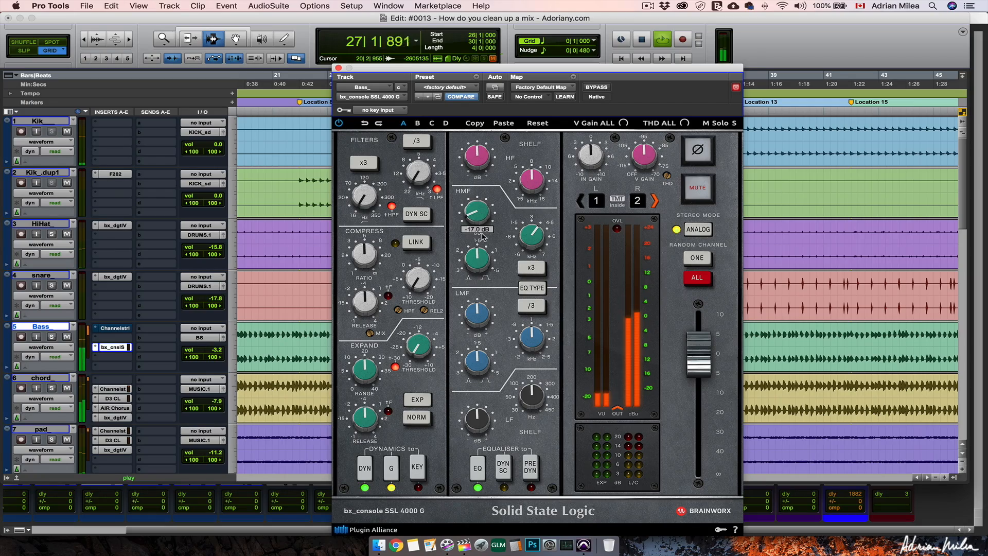
pyautogui.moveTo(484, 231)
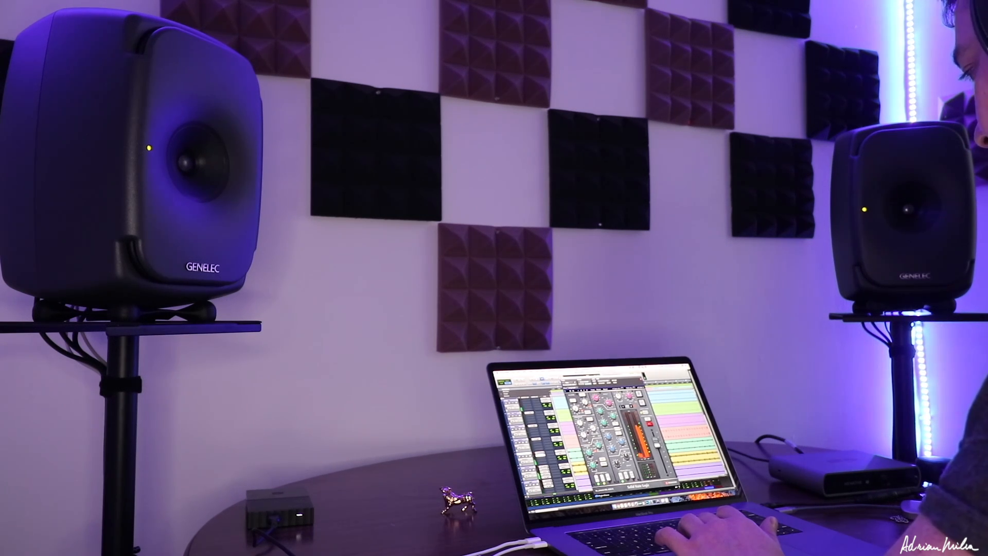
pyautogui.press('super+w')
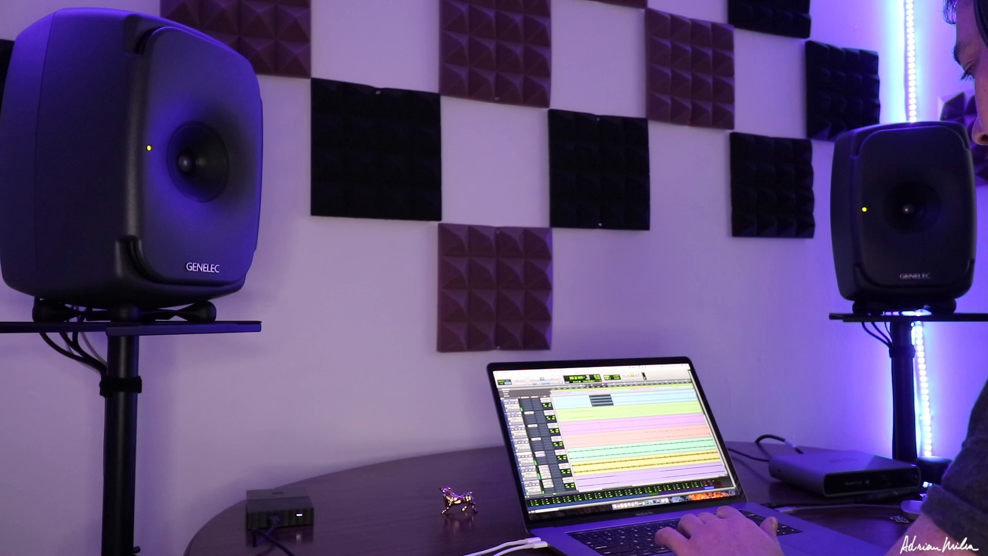
pyautogui.scroll(-10, 638, 437)
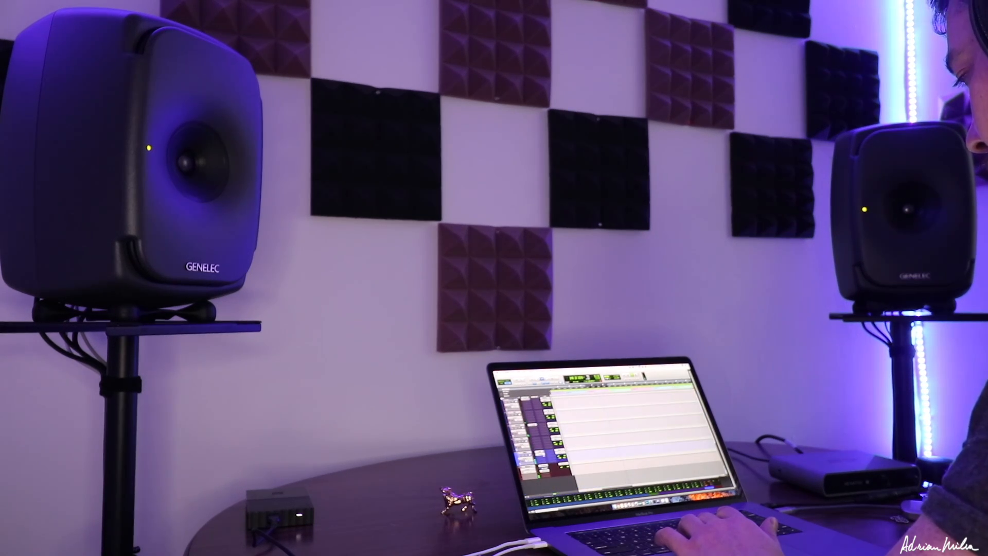
pyautogui.click(591, 429)
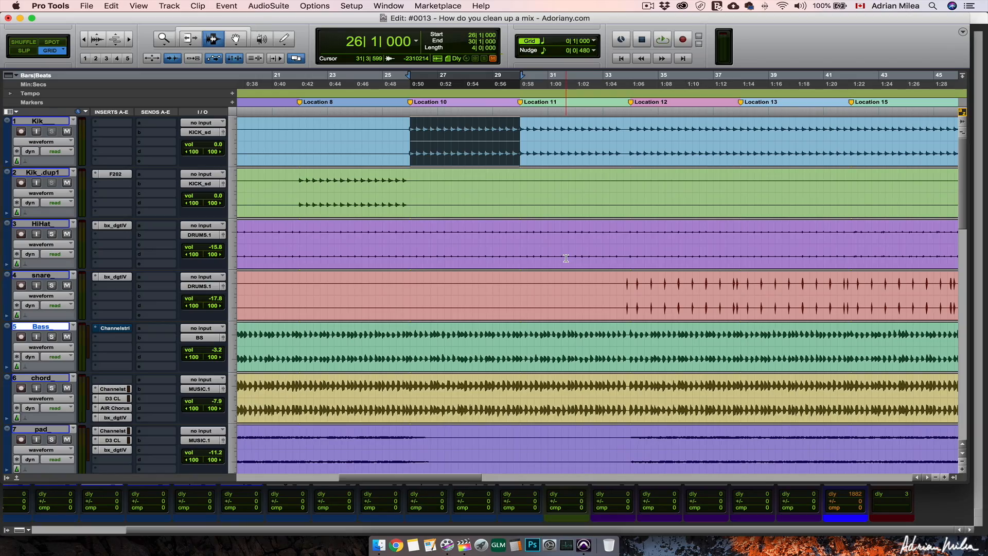
# - Play the selected loop section and audition the Bass track in solo, returning to the full mix
pyautogui.press('space')
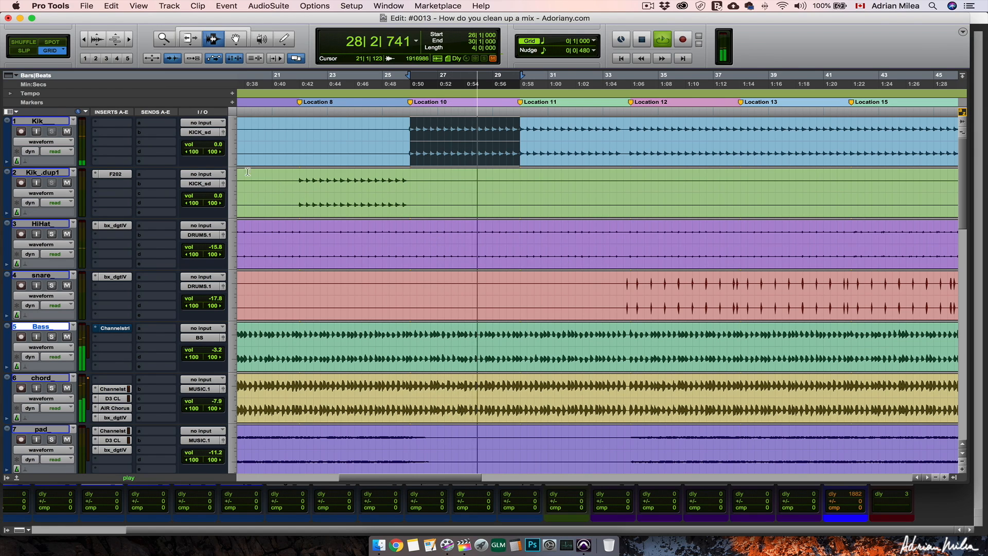
pyautogui.click(51, 336)
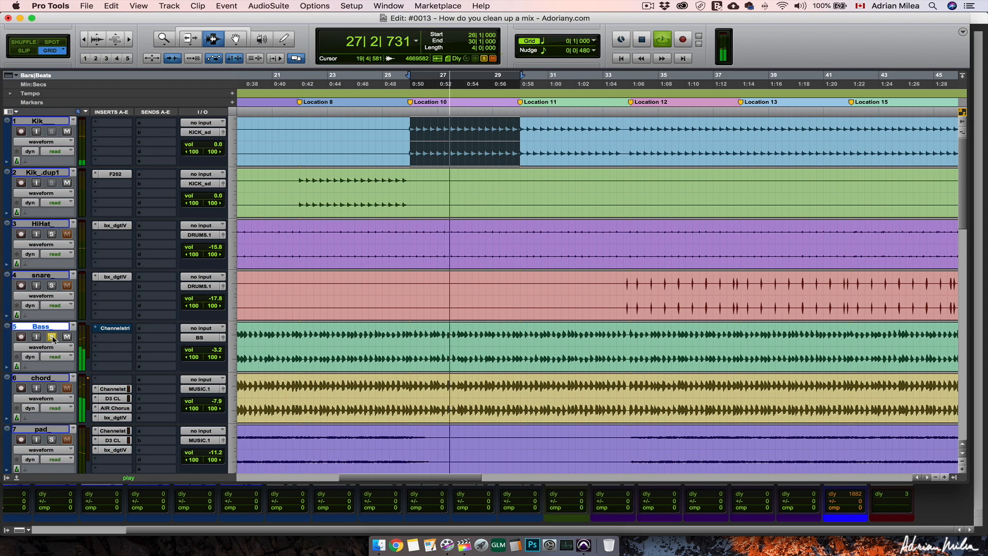
pyautogui.click(51, 337)
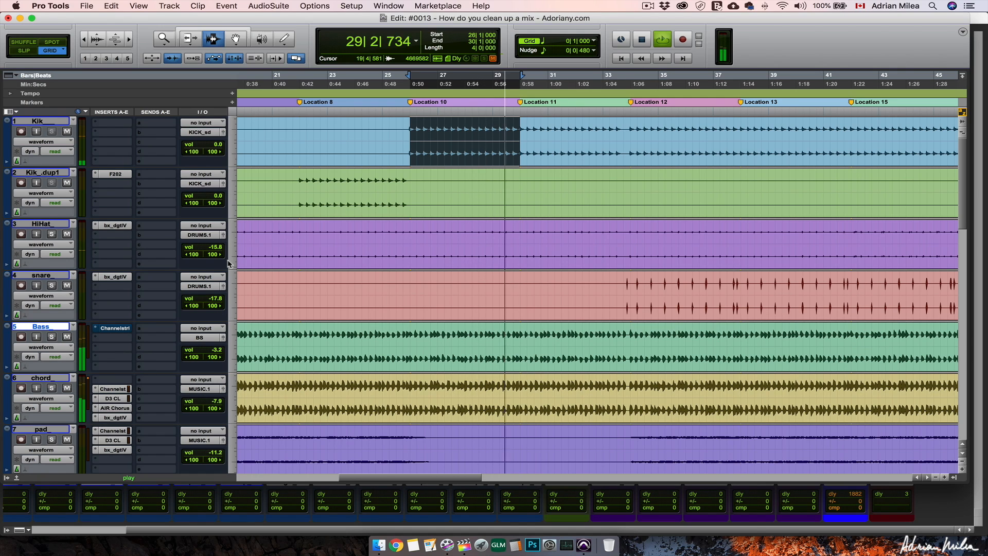
# - Lower the Kik track volume to -4.0 and the Bass track volume to -11.8
pyautogui.moveTo(203, 352); pyautogui.dragTo(203, 358)
pyautogui.moveTo(208, 144); pyautogui.dragTo(208, 149)
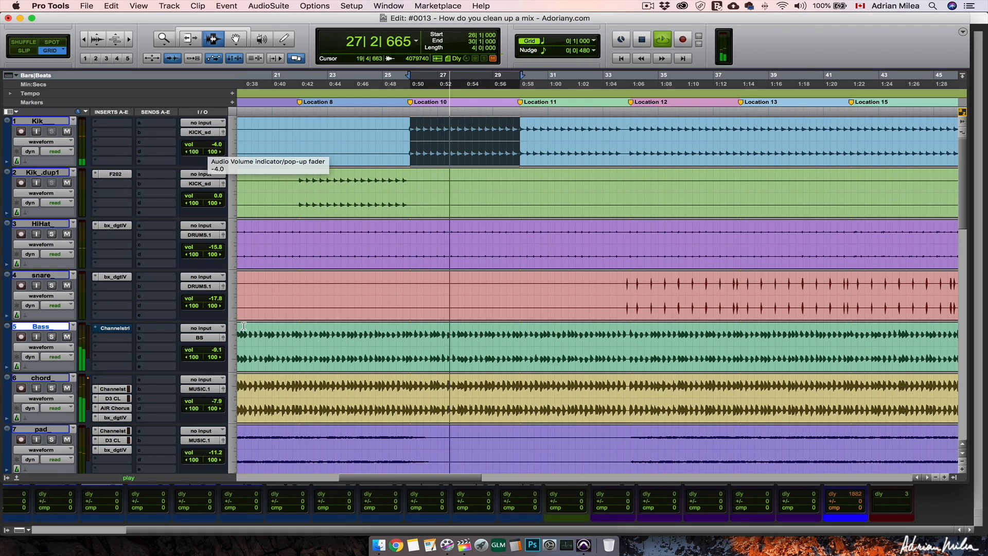
pyautogui.moveTo(208, 350); pyautogui.dragTo(209, 354)
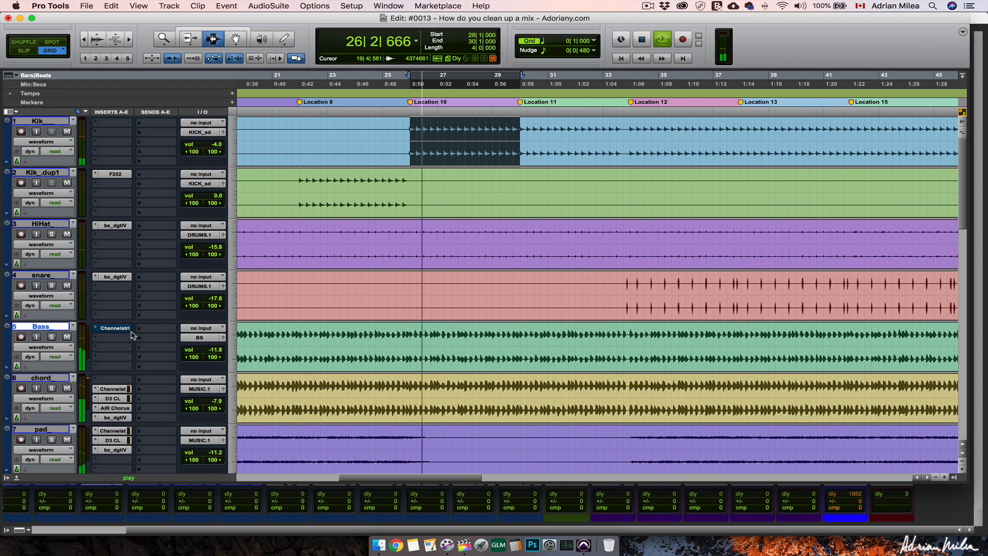
# - Solo the Bass track and take its SSL Channel Strip plug-in out of bypass
pyautogui.click(51, 336)
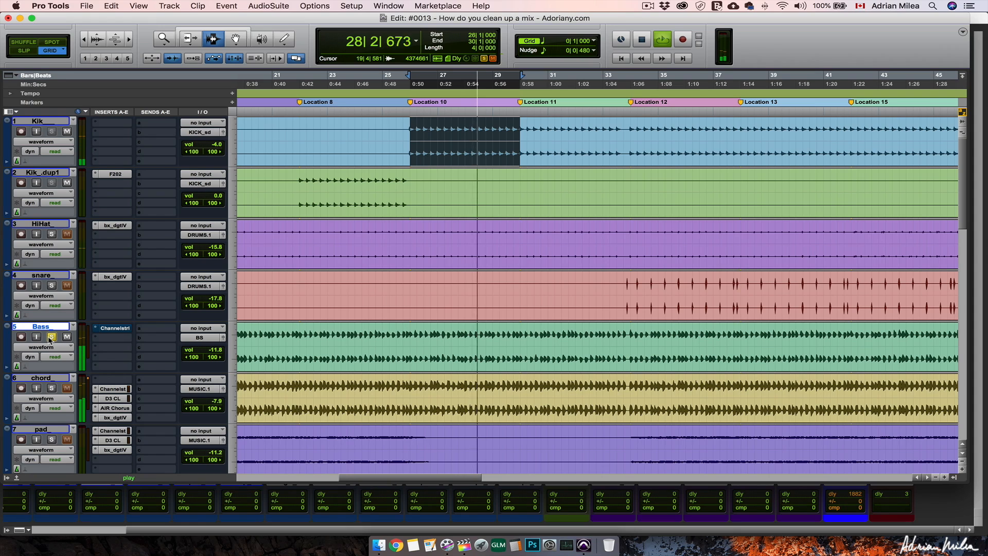
pyautogui.click(114, 328)
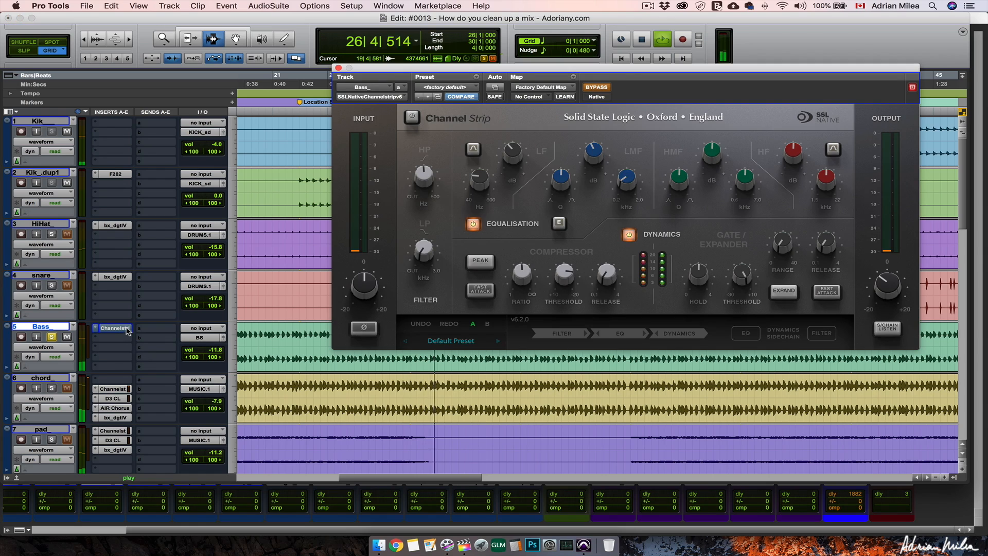
pyautogui.click(595, 87)
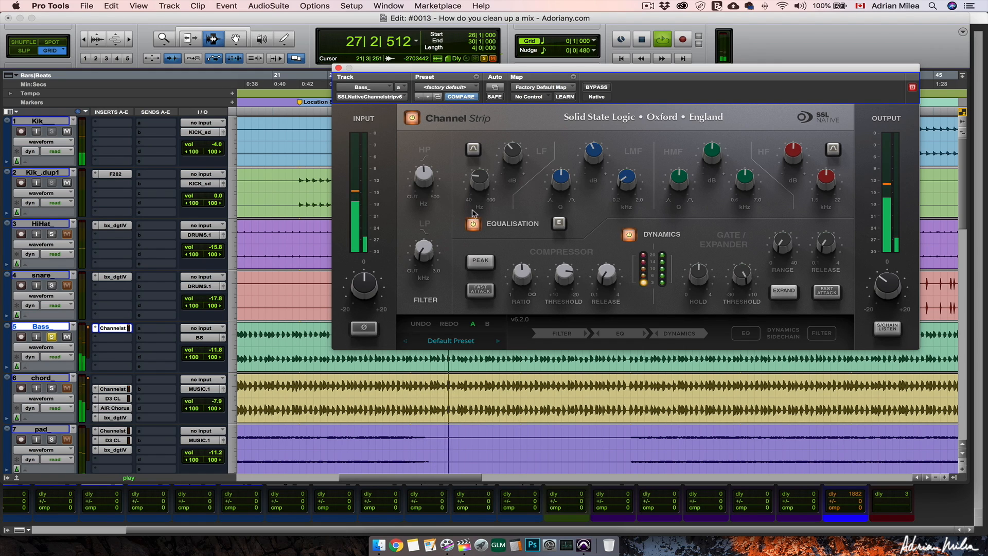
# - Examine the high-pass filter, LF and LMF equaliser settings in the Bass track's Channel Strip
pyautogui.moveTo(423, 178)
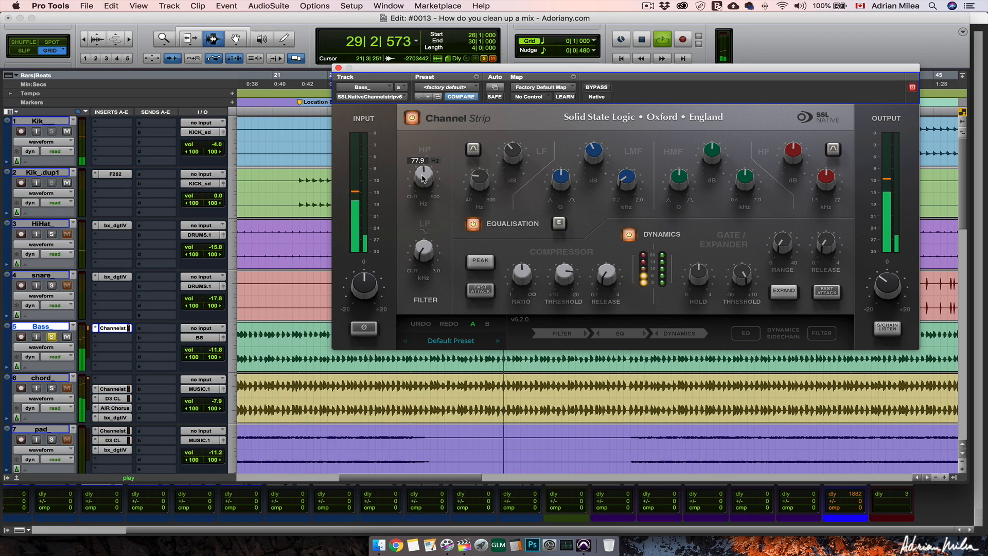
pyautogui.moveTo(478, 181)
pyautogui.moveTo(516, 158)
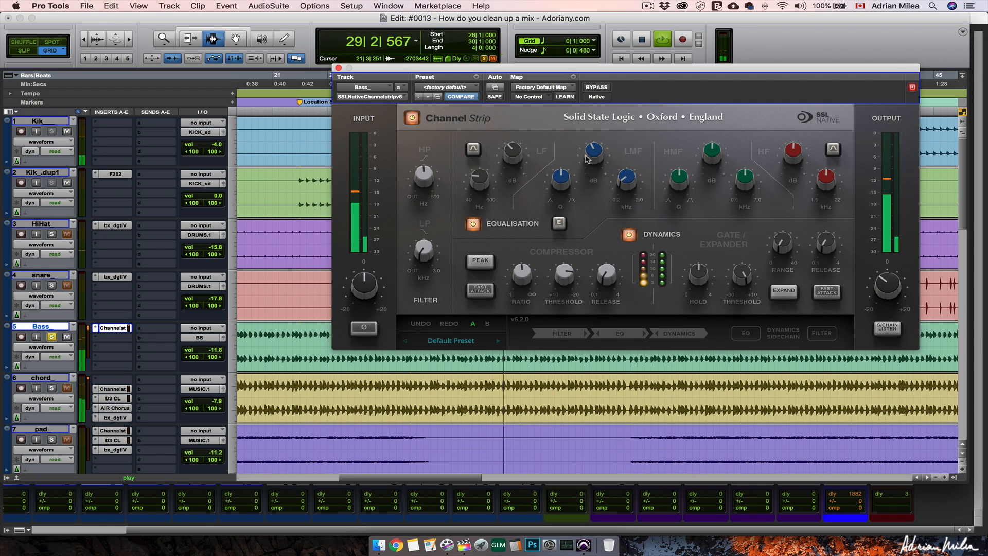
pyautogui.moveTo(593, 157)
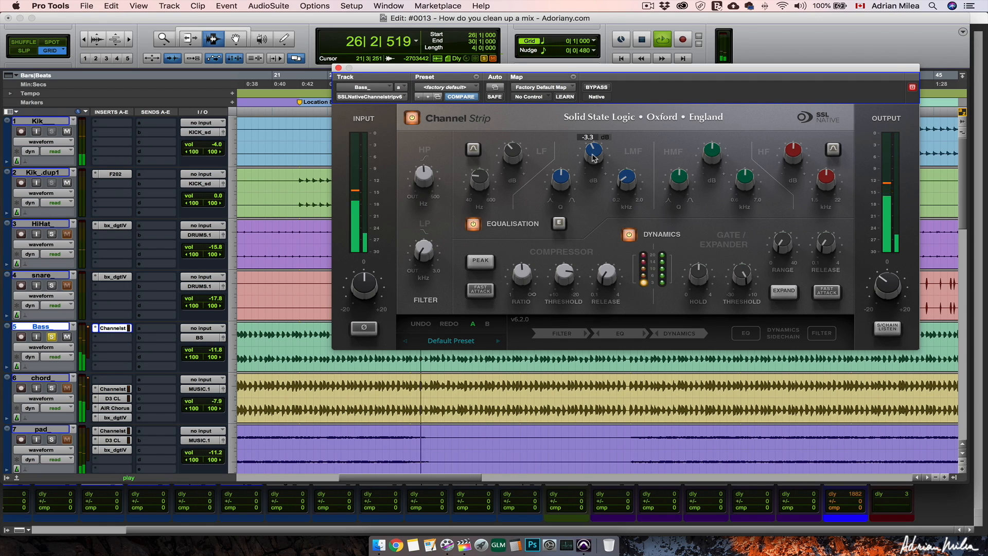
pyautogui.moveTo(625, 176); pyautogui.dragTo(622, 184)
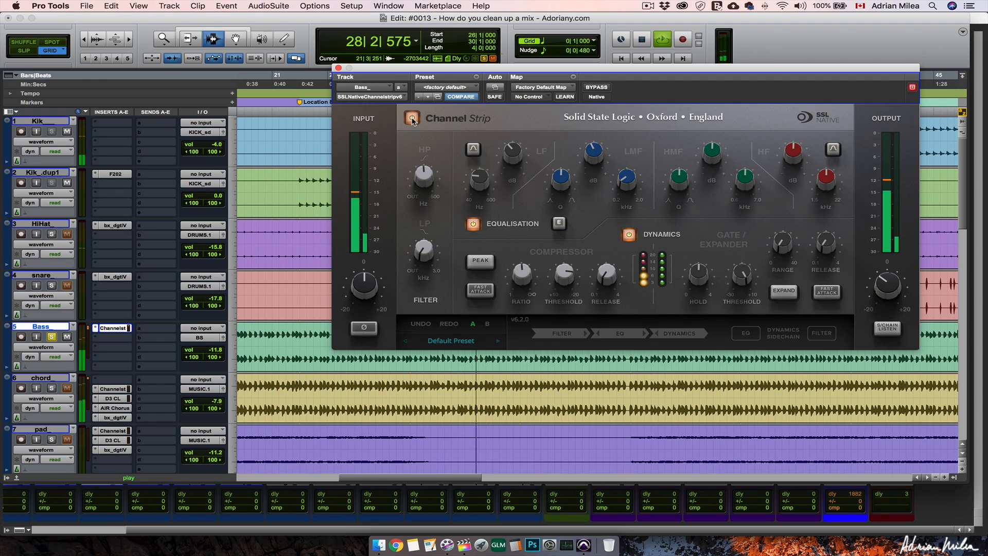
# - Unsolo the Bass track and compare the mix with its Channel Strip bypassed and active, closing the plug-in when done
pyautogui.click(52, 338)
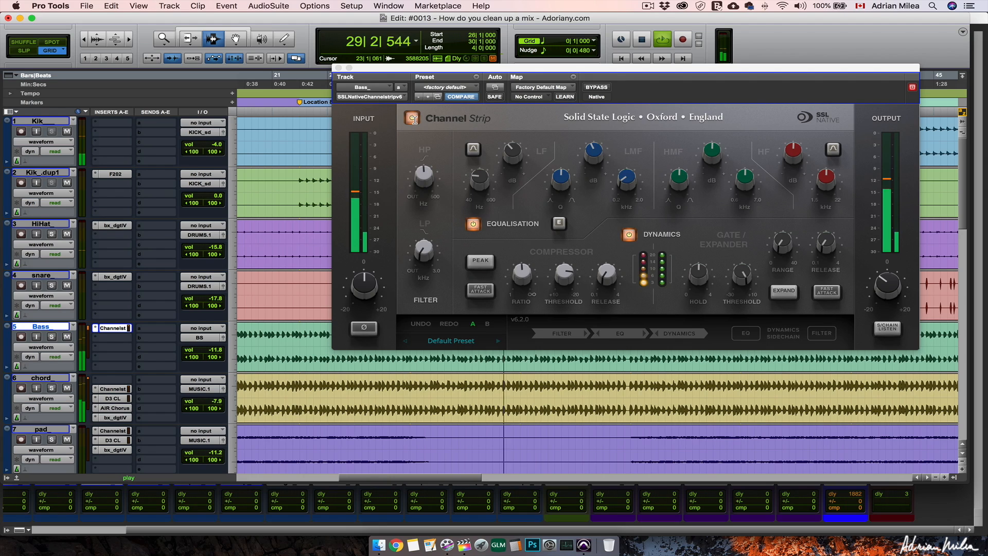
pyautogui.click(413, 119)
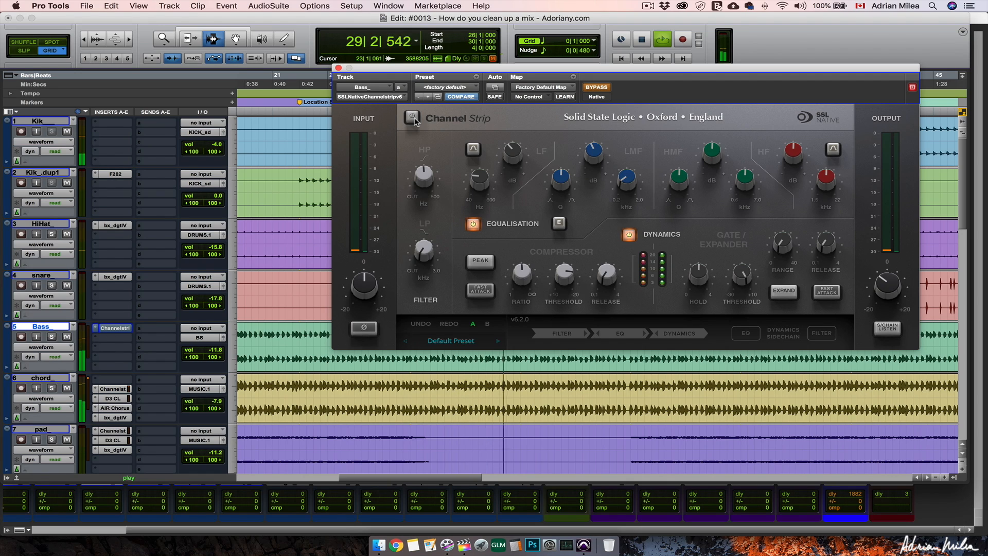
pyautogui.click(412, 118)
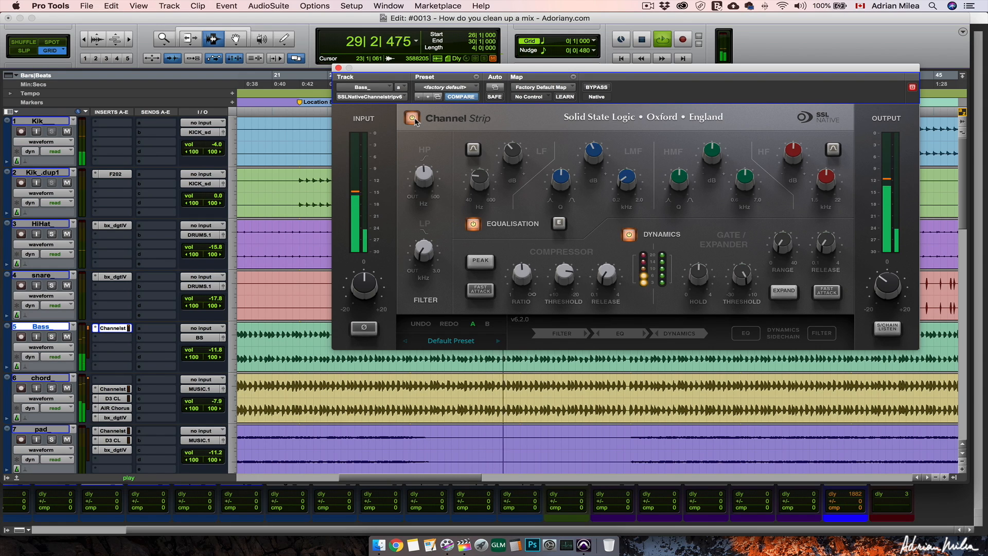
pyautogui.press('space')
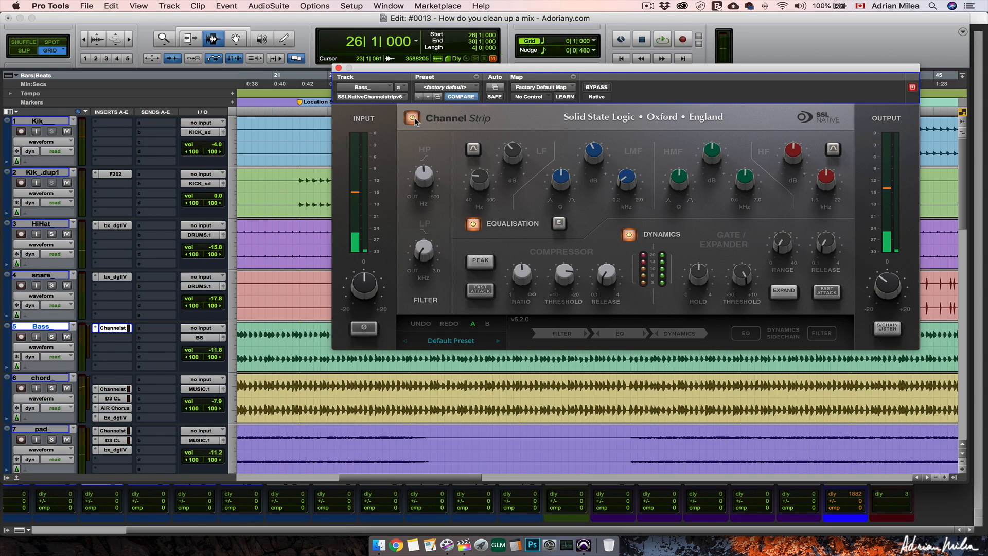
pyautogui.click(338, 68)
# - Insert the bx_console SSL 4000 G plug-in in the first insert slot of the chord track
pyautogui.scroll(-3, 68, 266)
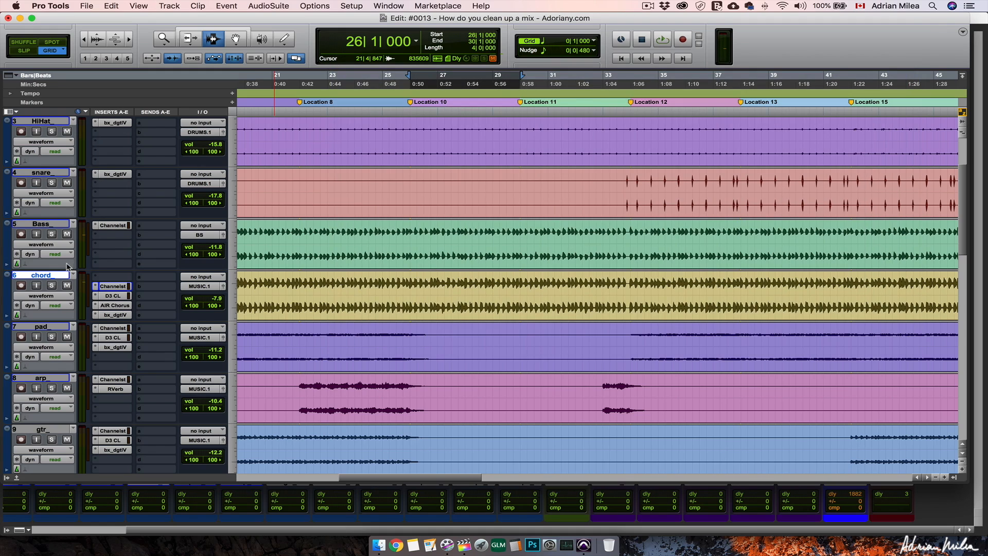
pyautogui.click(118, 278)
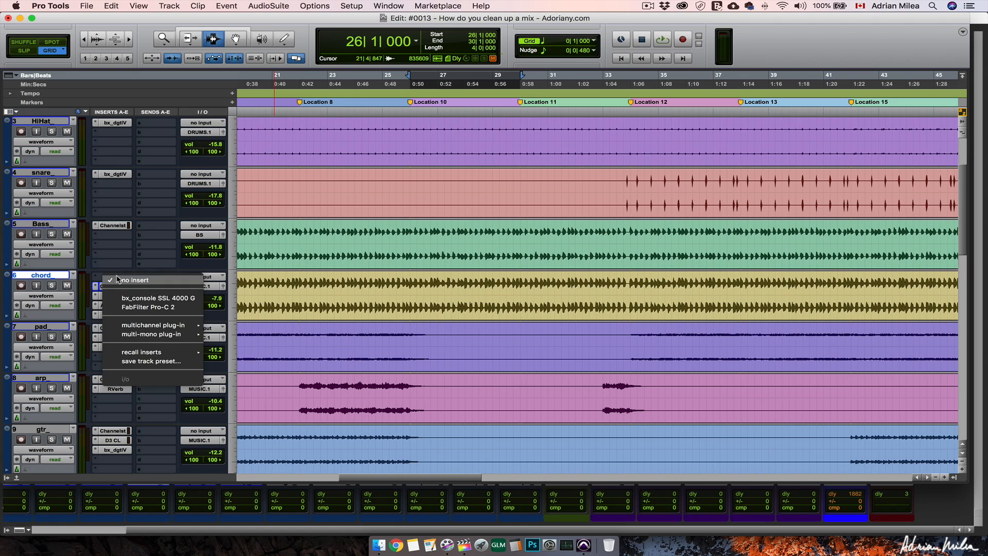
pyautogui.click(159, 300)
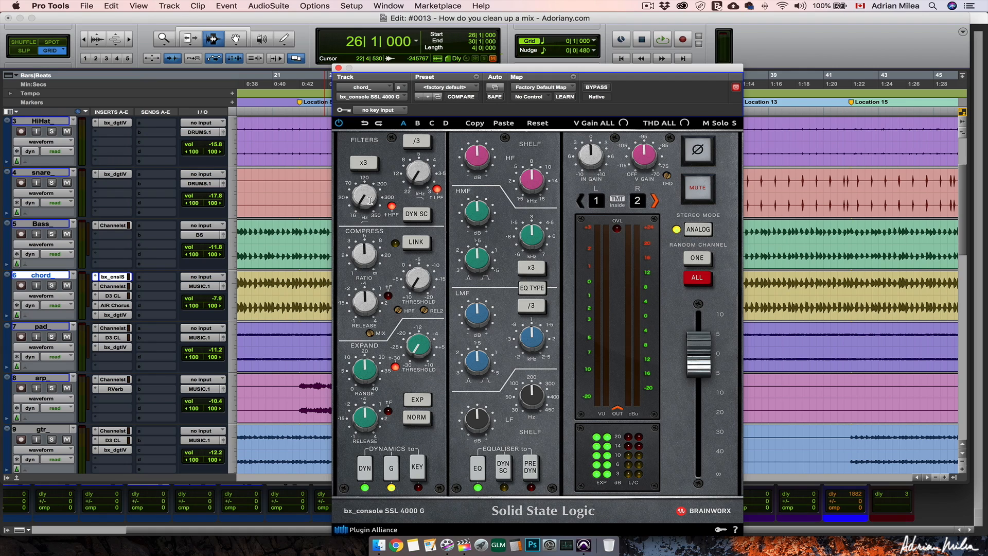
# - Play the loop and raise the high-pass filter frequency in the chord track's bx_console SSL 4000 G
pyautogui.press('space')
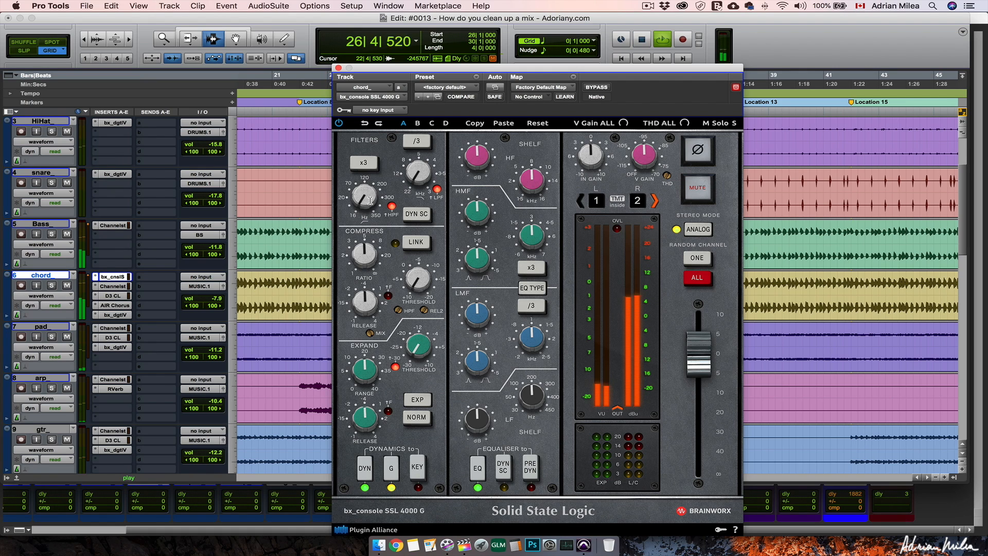
pyautogui.click(370, 201)
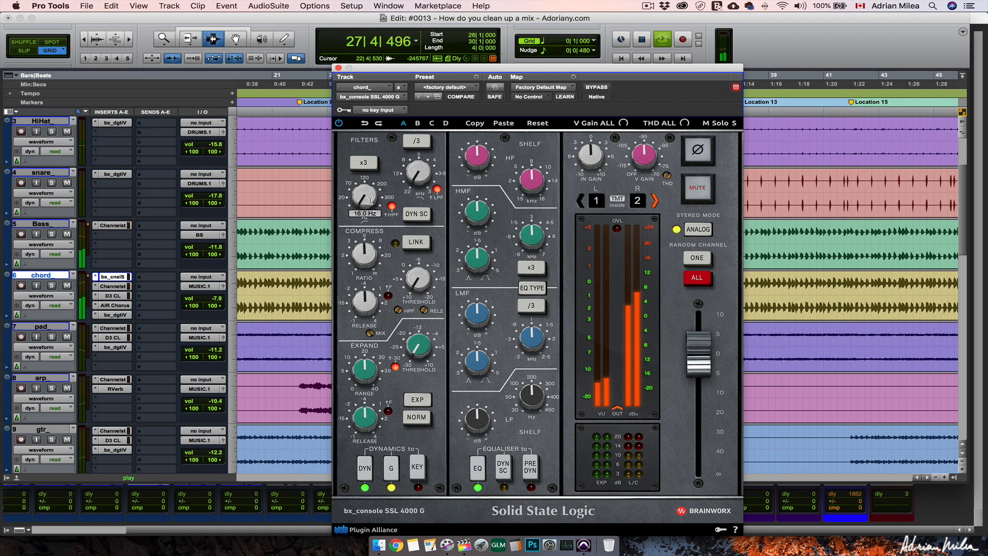
pyautogui.moveTo(369, 192); pyautogui.dragTo(371, 186)
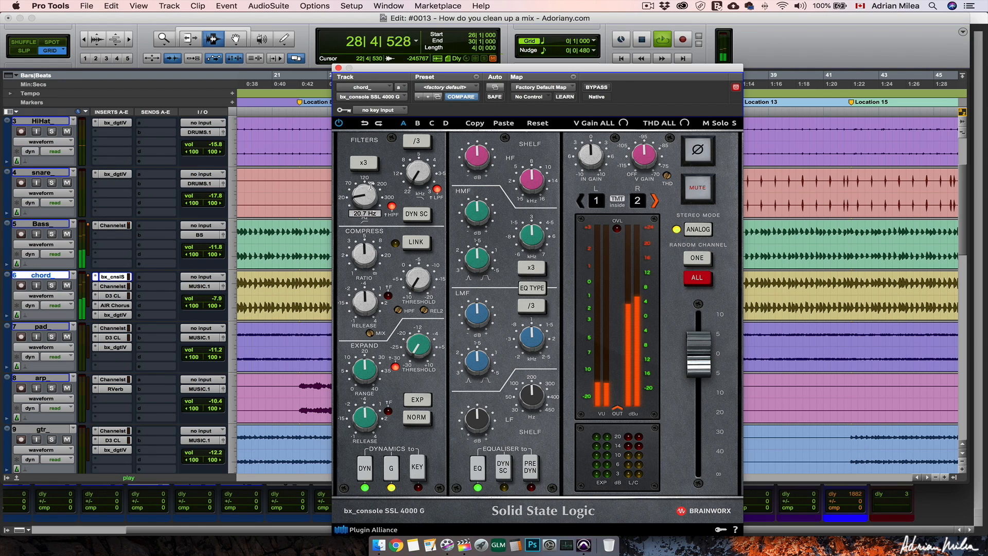
pyautogui.moveTo(371, 172); pyautogui.dragTo(372, 159)
pyautogui.moveTo(366, 194)
pyautogui.mouseDown()
pyautogui.moveTo(369, 146)
pyautogui.moveTo(367, 191)
pyautogui.mouseUp()
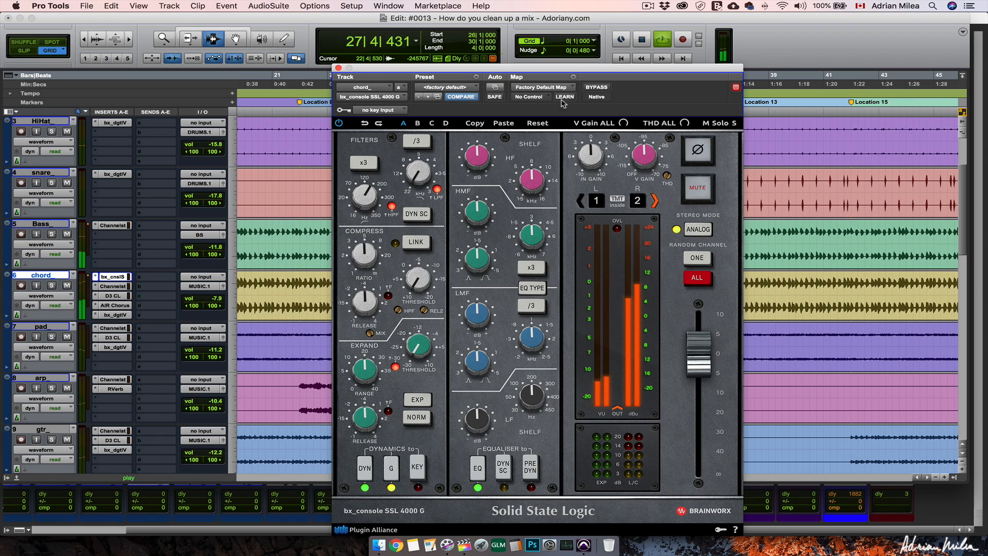
# - Compare the sound with the chord track's bx_console SSL 4000 G bypassed and active
pyautogui.click(591, 91)
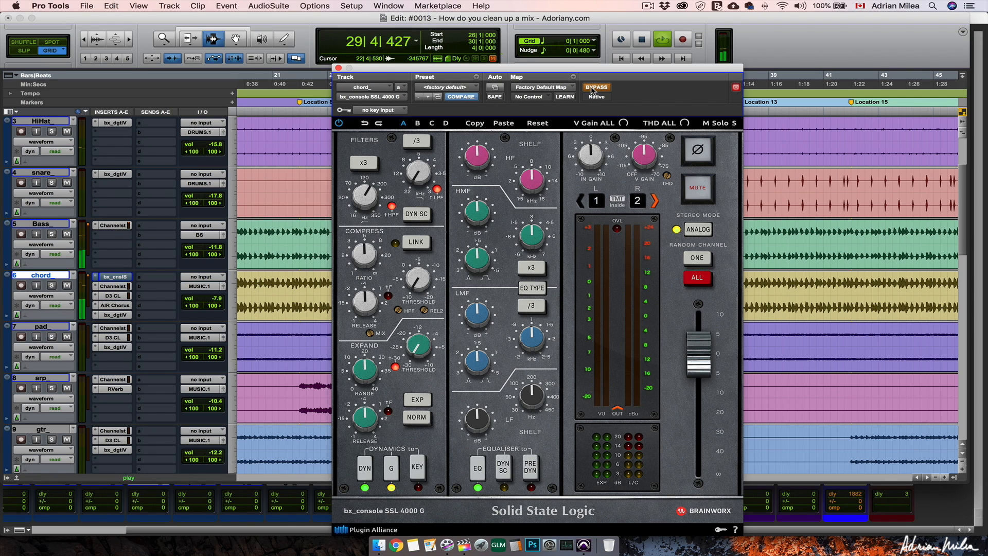
pyautogui.click(592, 91)
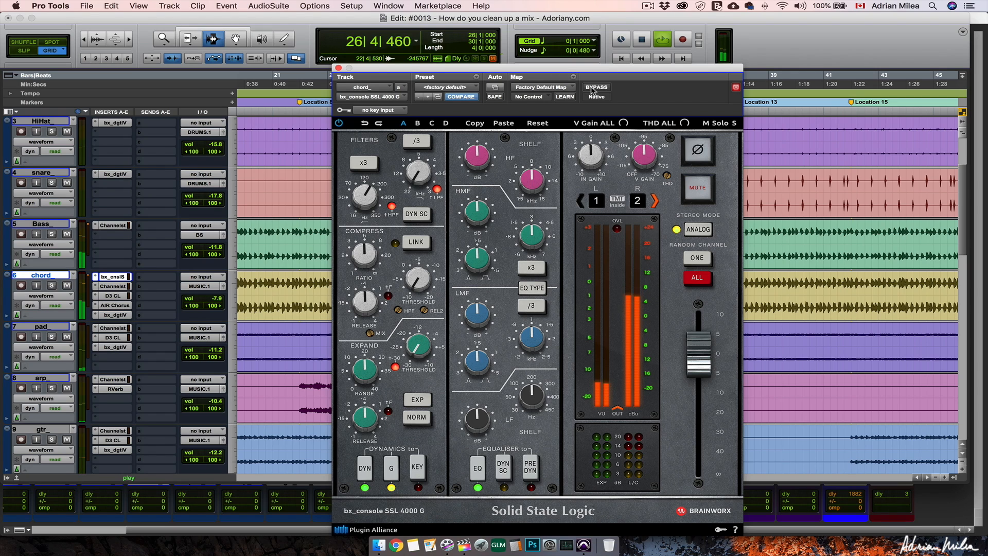
pyautogui.click(592, 91)
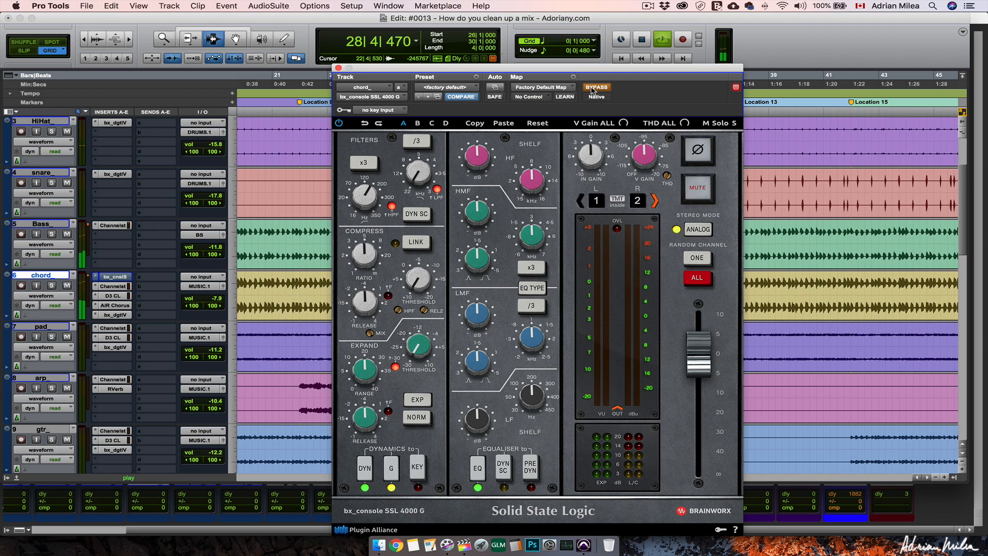
pyautogui.click(592, 92)
# - Unmute the Kik track and compare the mix with the chord track's bx_console bypassed and active
pyautogui.scroll(4, 43, 173)
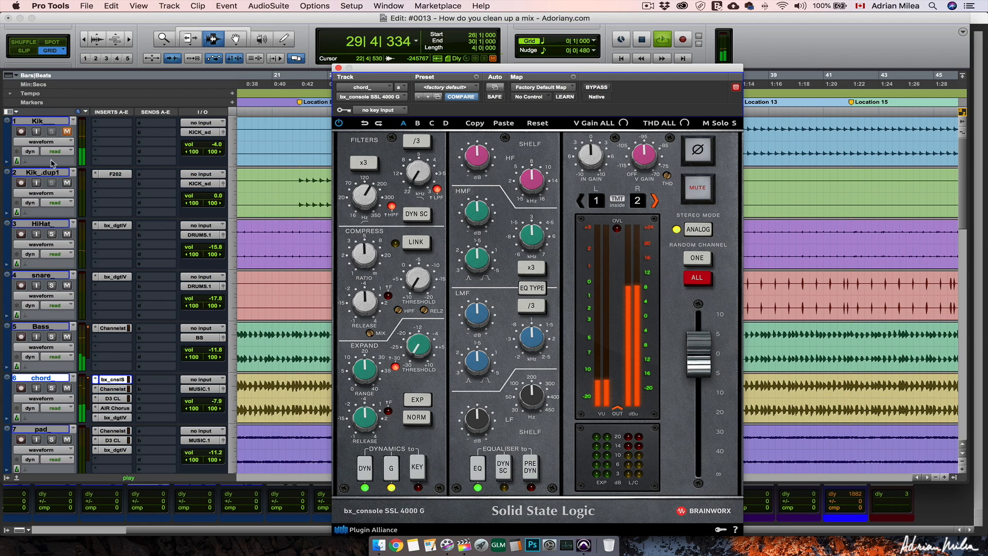
pyautogui.click(70, 131)
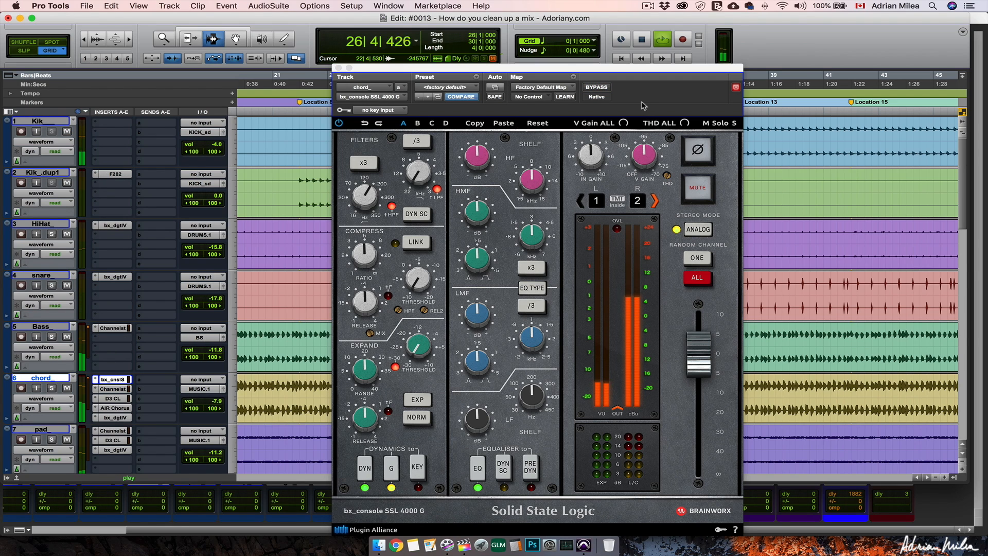
pyautogui.click(598, 88)
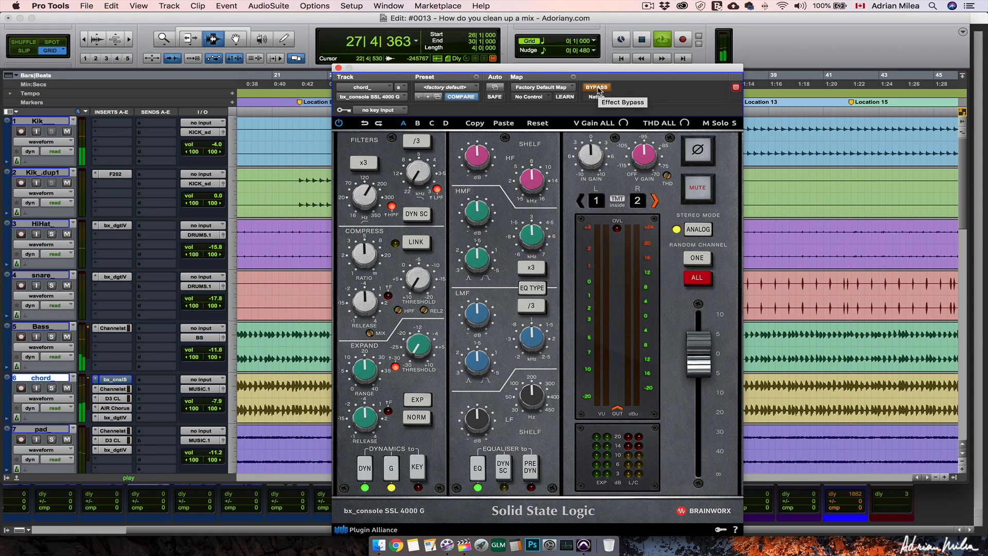
pyautogui.click(597, 88)
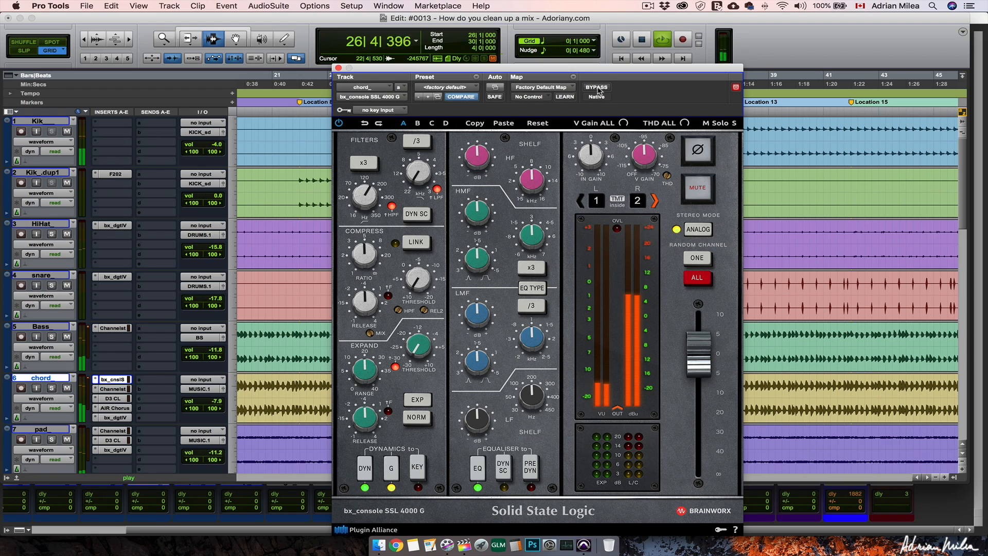
# - Close the chord track's bx_console SSL 4000 G and open the FabFilter Pro-Q 3 on the 2MIX track
pyautogui.press('space')
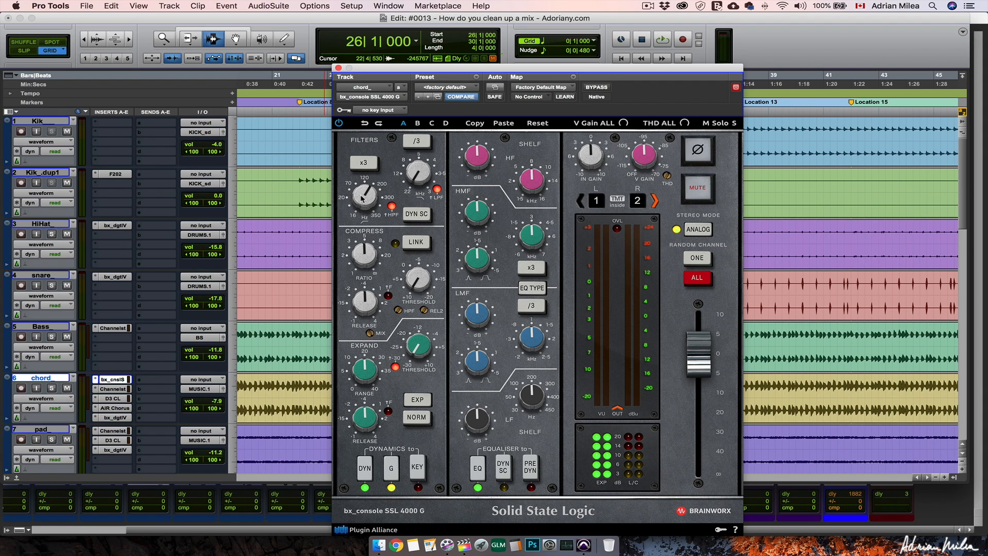
pyautogui.click(338, 68)
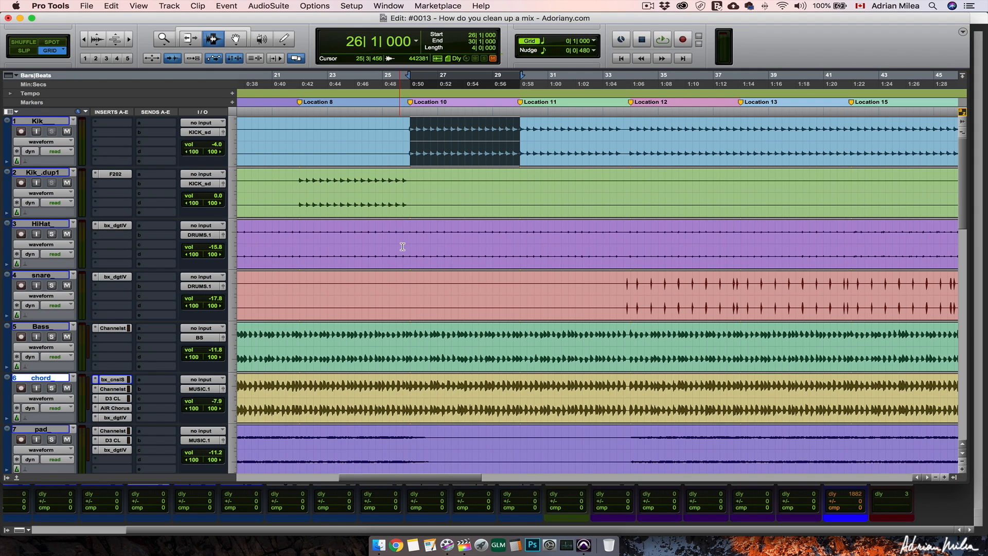
pyautogui.scroll(-3, 402, 246)
pyautogui.scroll(-5, 402, 247)
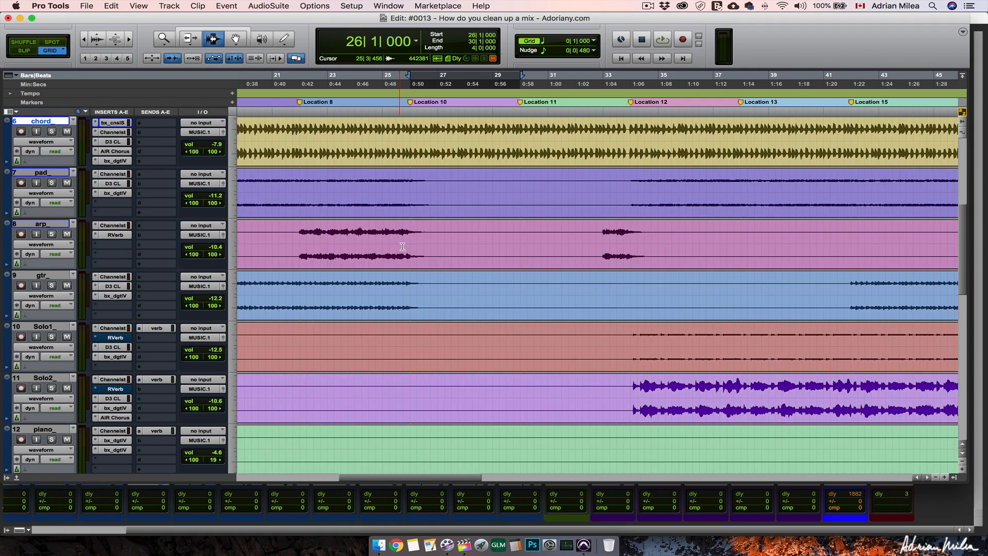
pyautogui.scroll(-4, 402, 246)
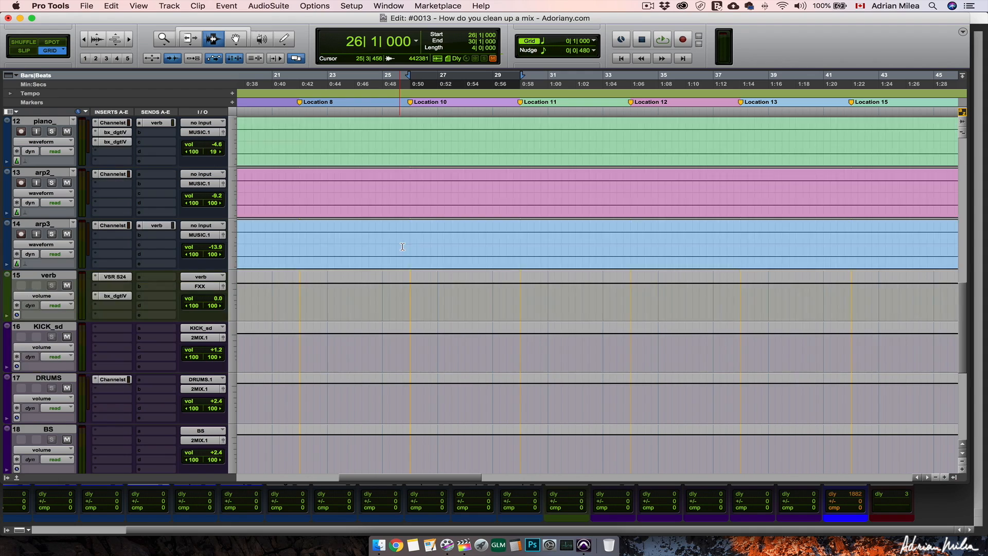
pyautogui.scroll(-4, 402, 246)
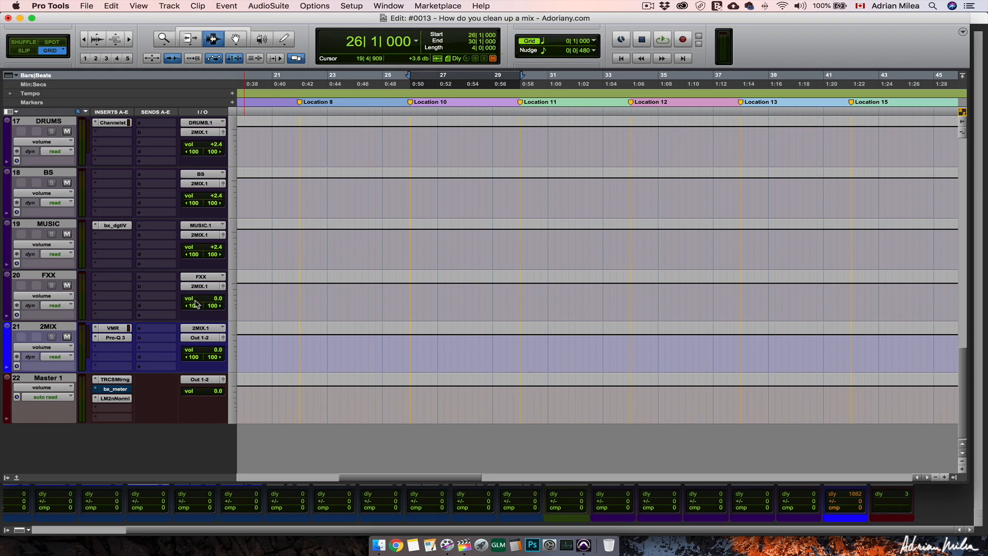
pyautogui.click(114, 338)
pyautogui.moveTo(608, 72); pyautogui.dragTo(576, 89)
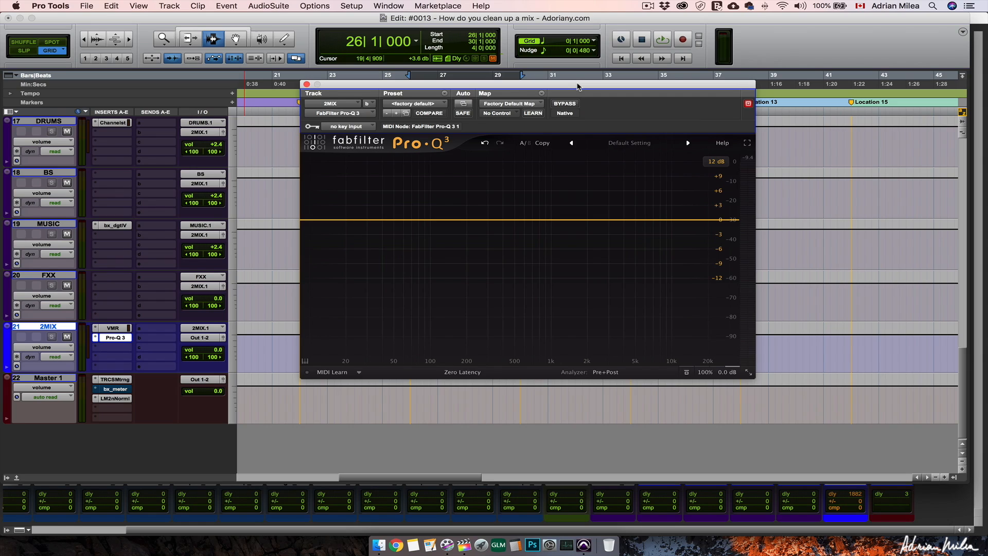
pyautogui.moveTo(578, 87); pyautogui.dragTo(580, 90)
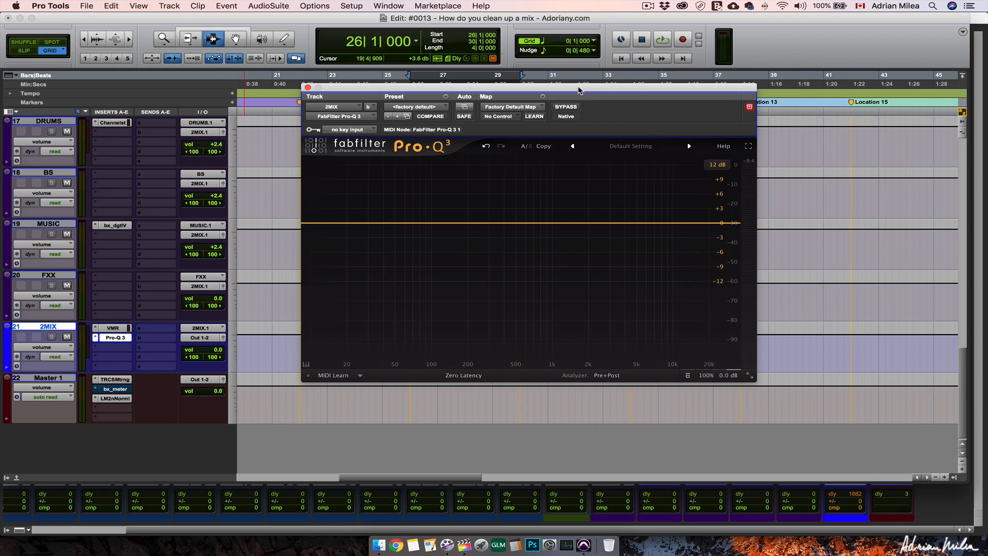
# - Play the loop and add a bell band at 1051 Hz with a Q of 3.505 in the 2MIX track's Pro-Q 3, soloing it while tuning
pyautogui.press('space')
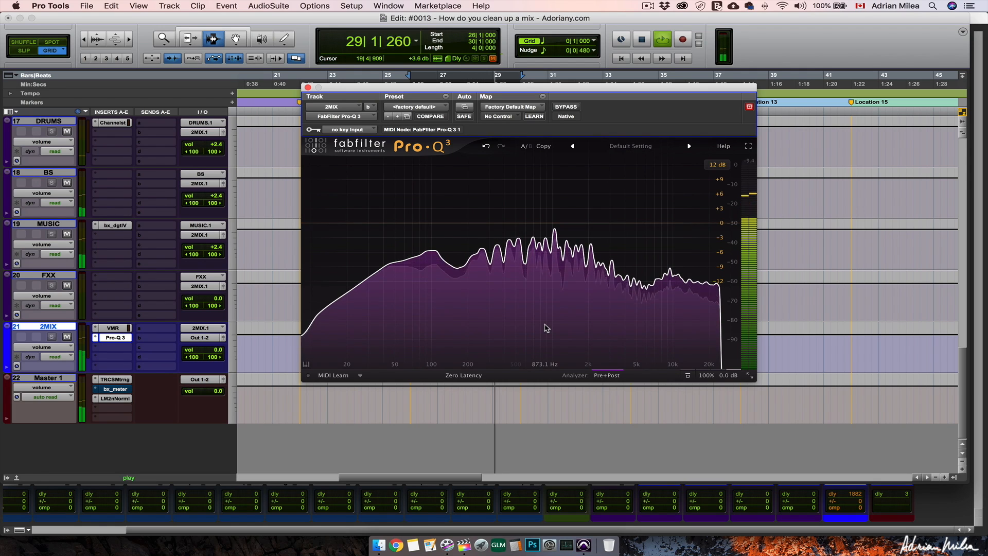
pyautogui.moveTo(547, 328); pyautogui.dragTo(546, 327)
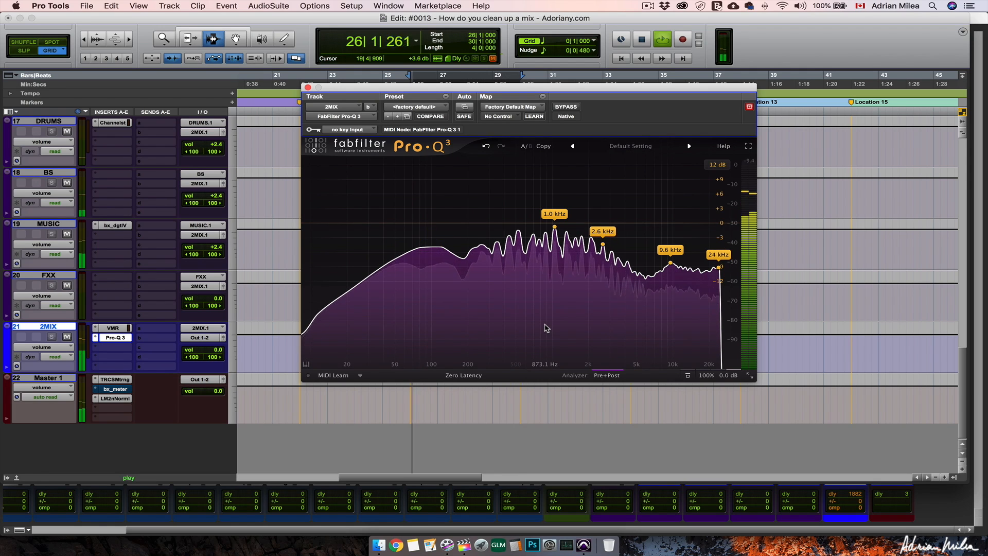
pyautogui.click(554, 226)
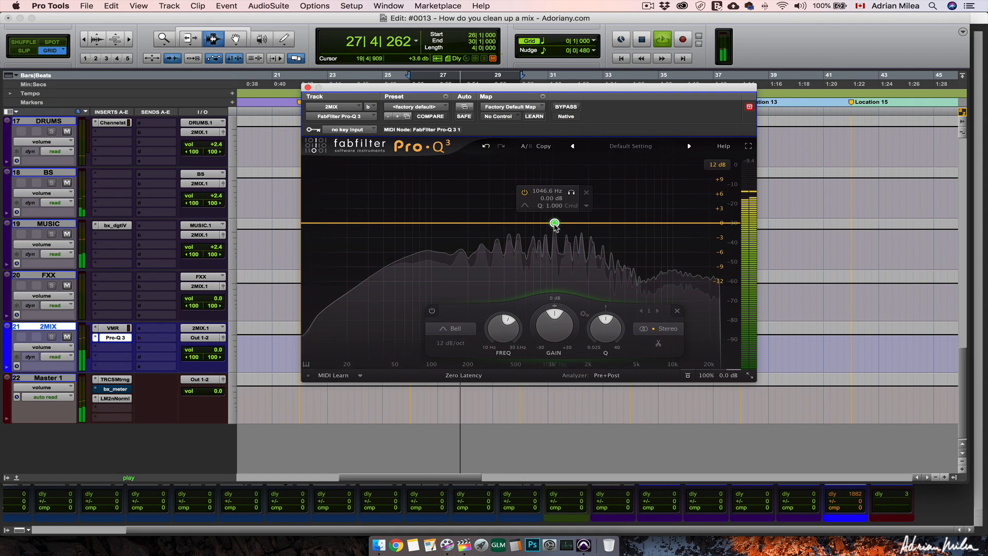
pyautogui.click(571, 192)
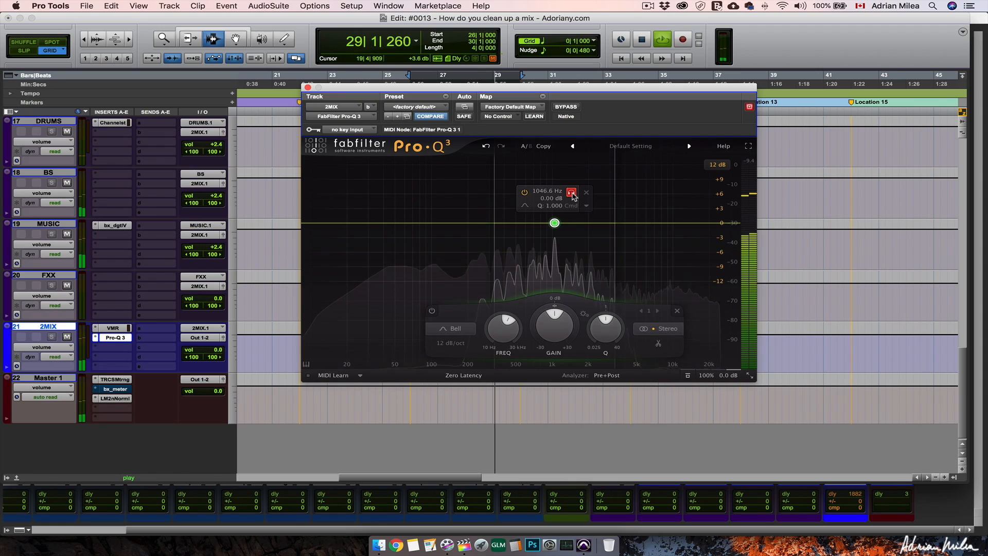
pyautogui.scroll(5, 572, 197)
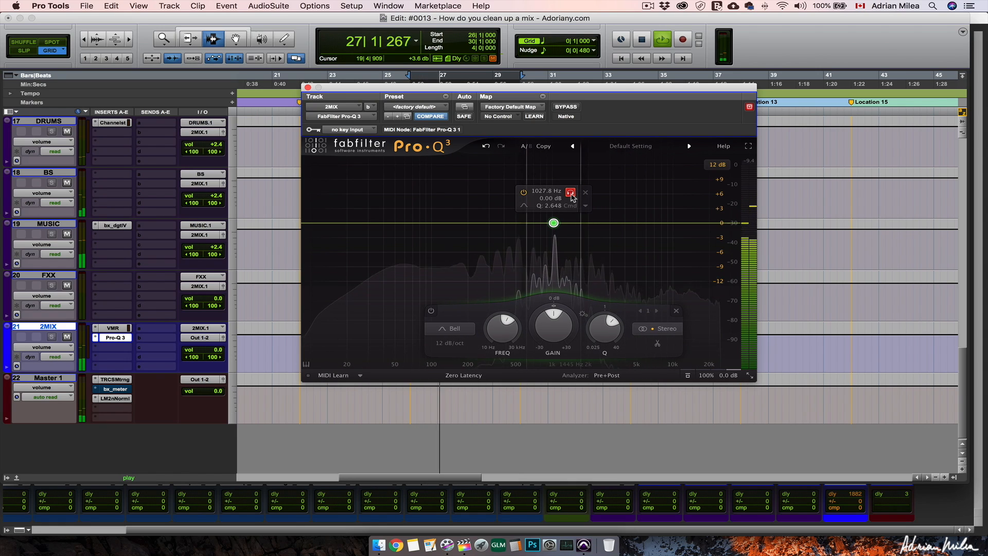
pyautogui.moveTo(571, 194)
pyautogui.mouseDown()
pyautogui.moveTo(581, 200)
pyautogui.moveTo(572, 201)
pyautogui.mouseUp()
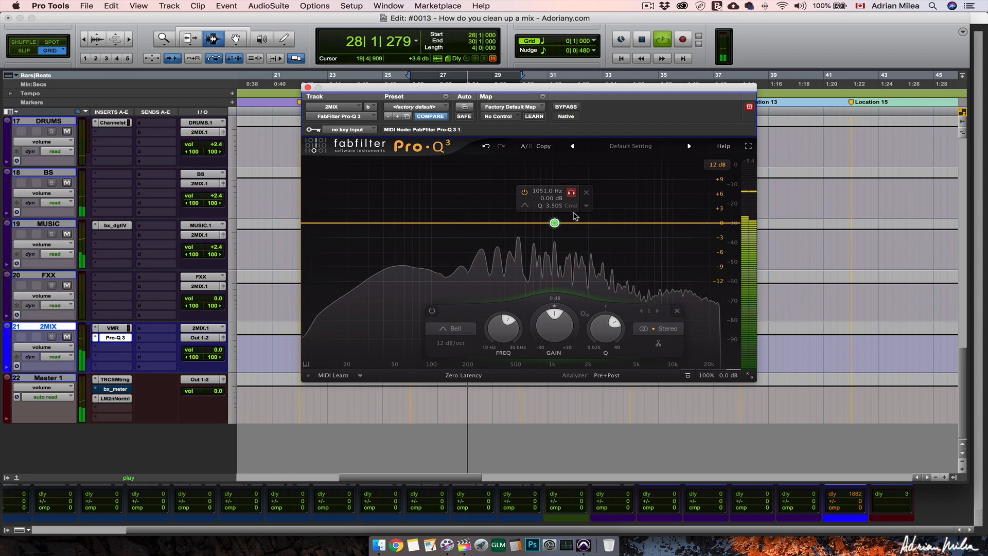
# - Give the 1051 Hz band a downward dynamic range with automatic threshold, auditioning the band soloed before deepening the reduction
pyautogui.moveTo(539, 316); pyautogui.dragTo(531, 363)
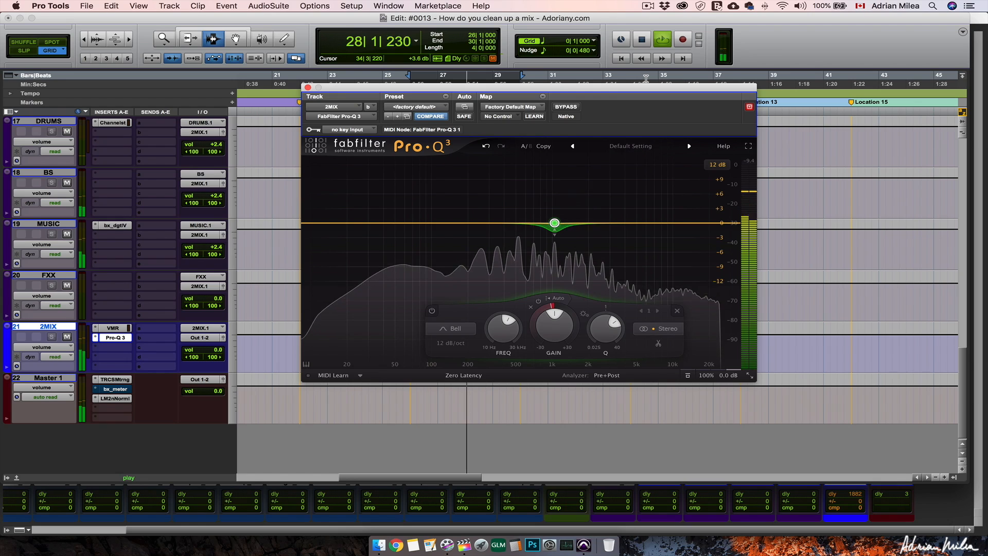
pyautogui.click(572, 194)
pyautogui.click(571, 195)
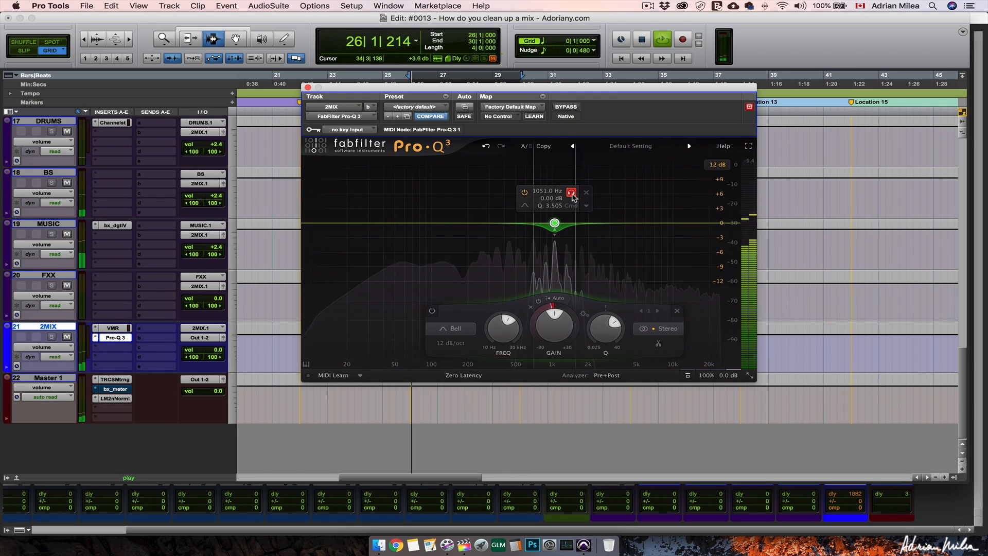
pyautogui.click(572, 195)
pyautogui.moveTo(535, 319); pyautogui.dragTo(531, 355)
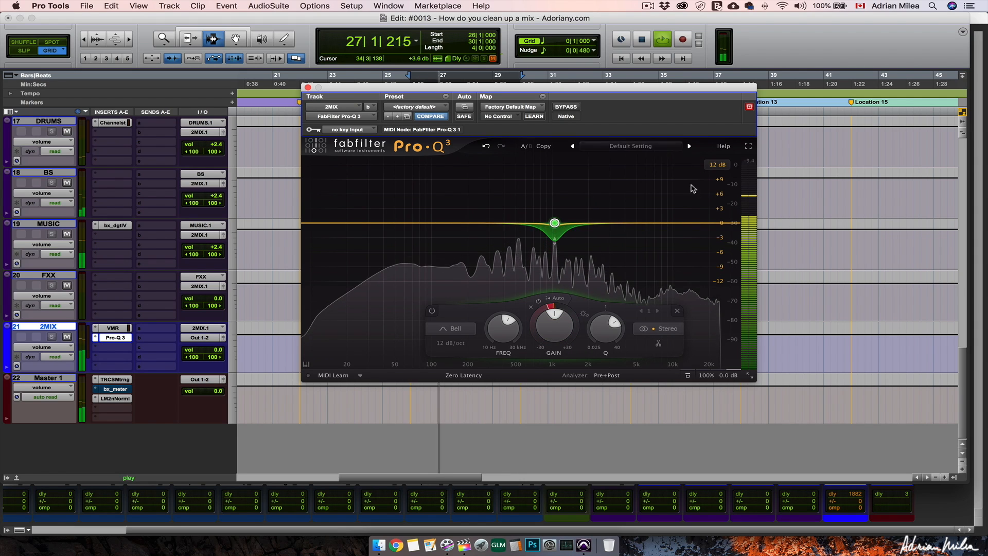
# - Add a second bell band and tune it while soloed to 498.15 Hz with a Q of 3.304
pyautogui.click(450, 223)
pyautogui.click(466, 194)
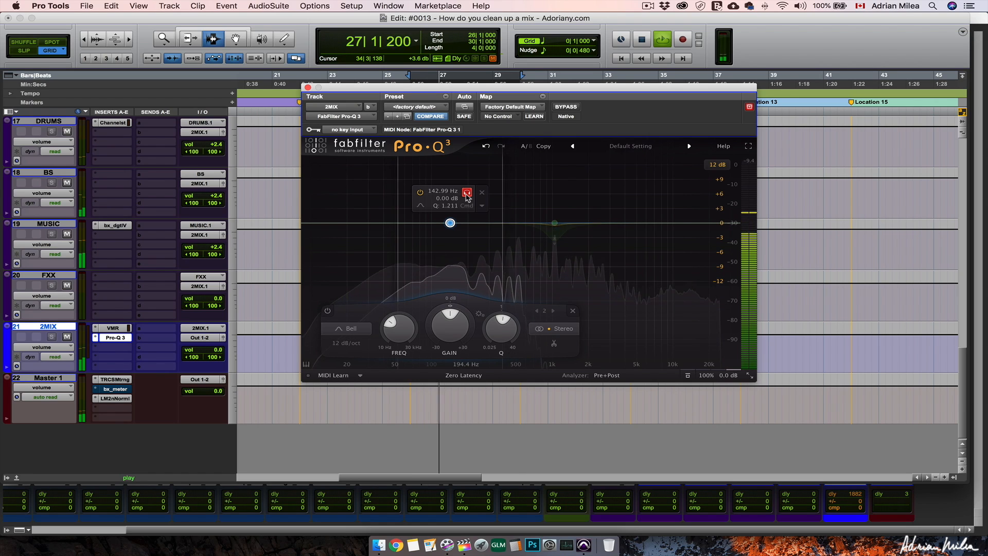
pyautogui.moveTo(467, 196); pyautogui.dragTo(532, 199)
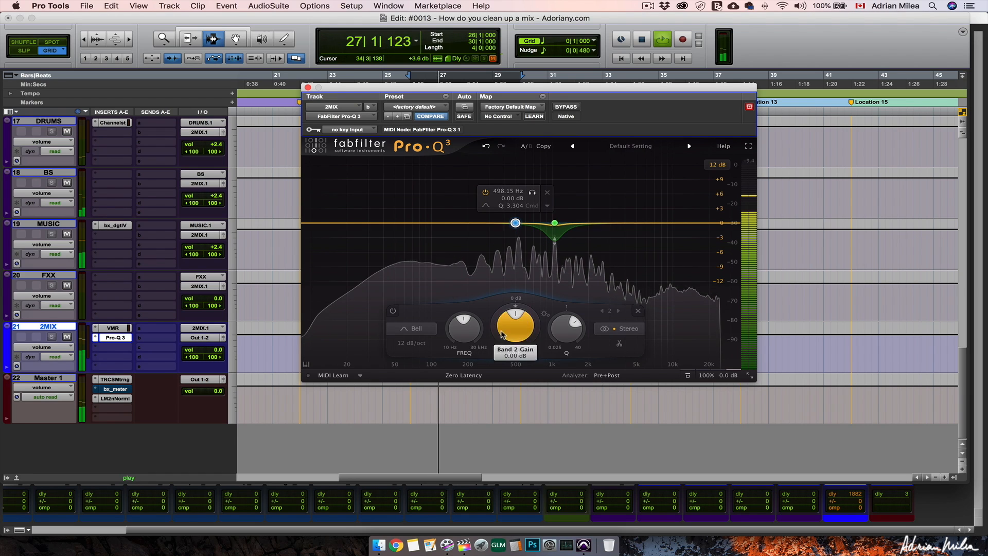
# - Give the 498.15 Hz band a slight downward dynamic range and audition both Pro-Q 3 bands soloed in turn
pyautogui.moveTo(493, 334); pyautogui.dragTo(493, 359)
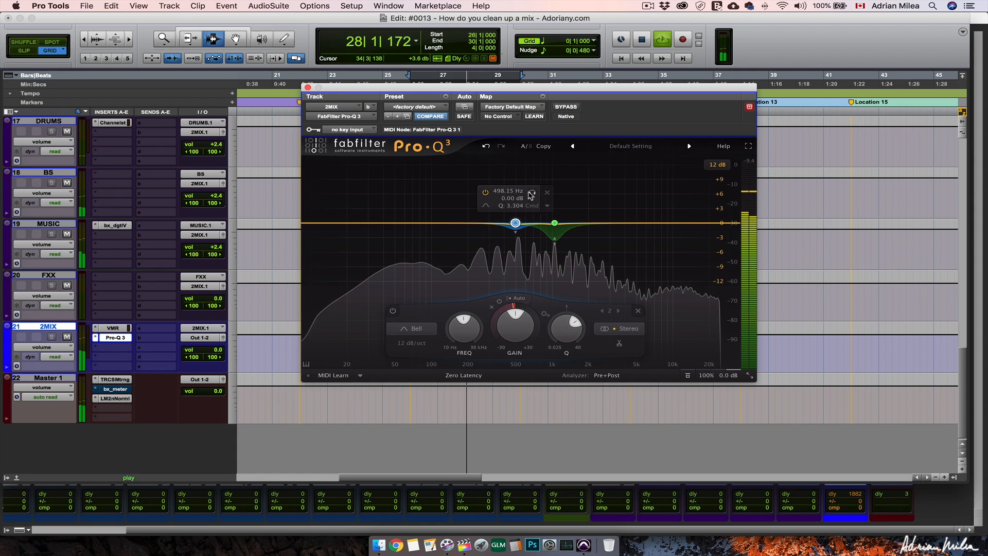
pyautogui.click(532, 193)
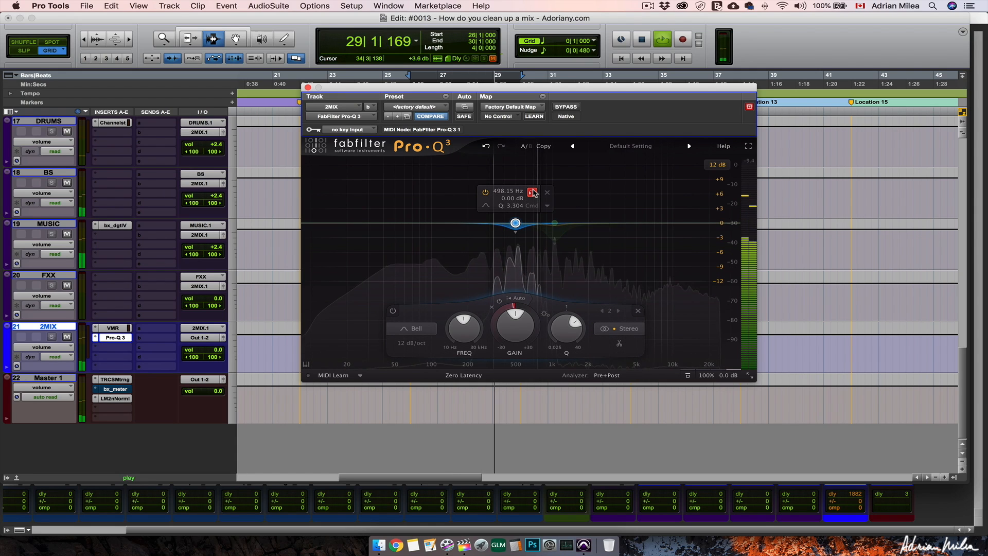
pyautogui.click(532, 193)
pyautogui.click(571, 193)
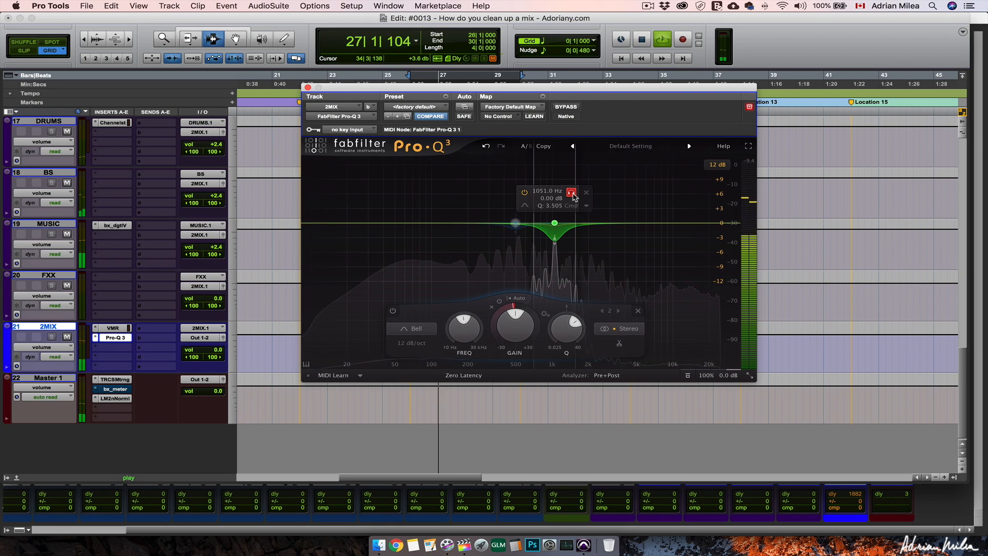
pyautogui.click(571, 192)
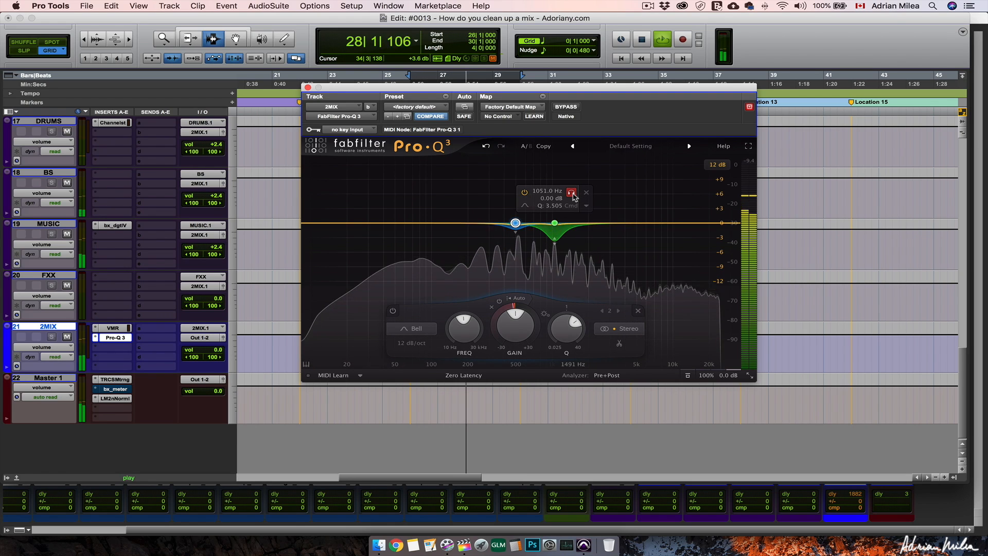
# - Compare the mix with the 2MIX track's Pro-Q 3 bypassed and active, and stop playback
pyautogui.click(566, 107)
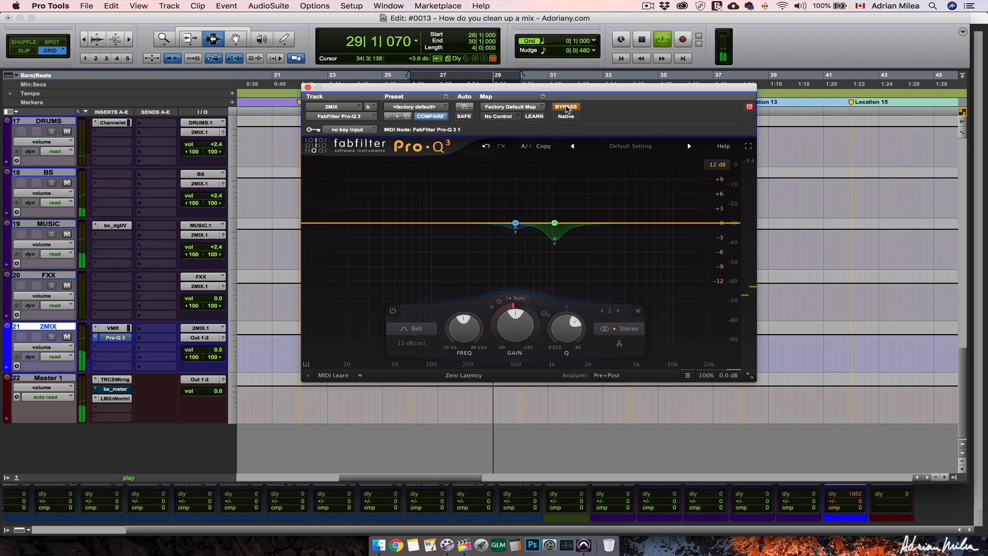
pyautogui.click(566, 107)
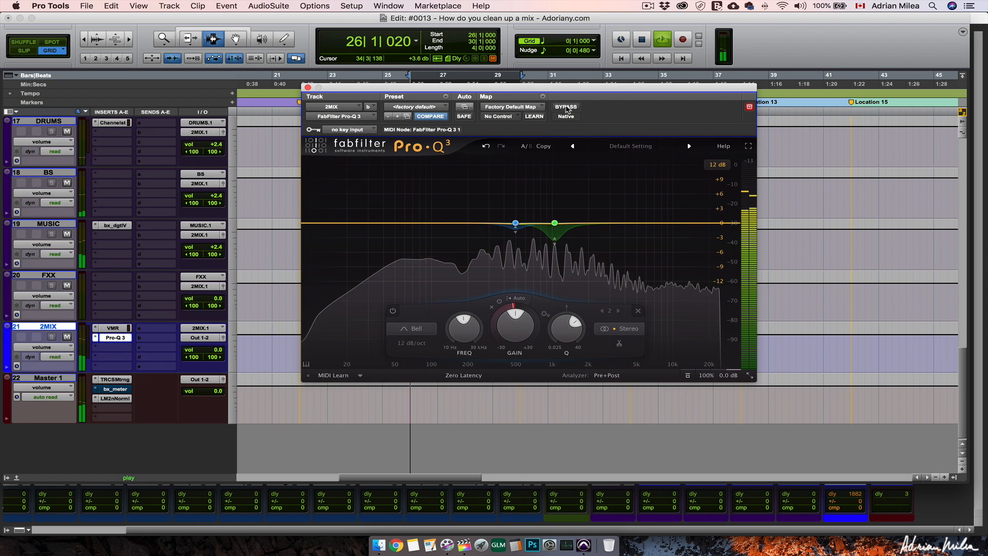
pyautogui.press('space')
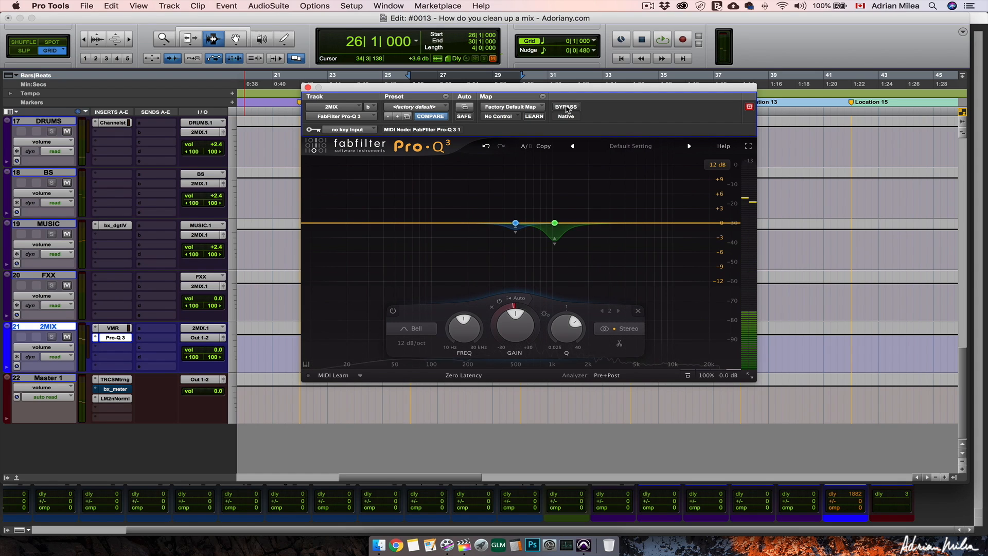